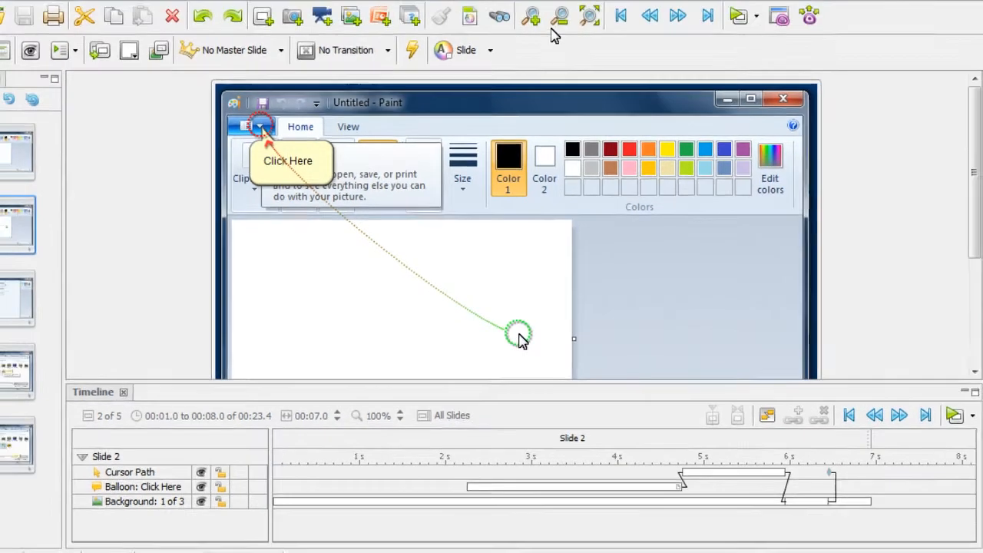
# - Hide the background layer of slide 2, and make it visible again
pyautogui.click(560, 16)
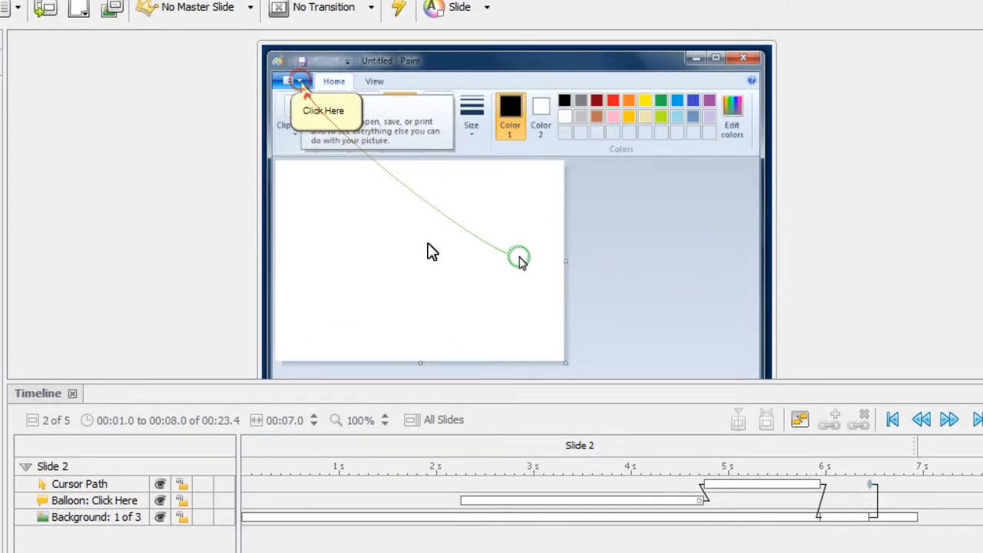
pyautogui.click(161, 517)
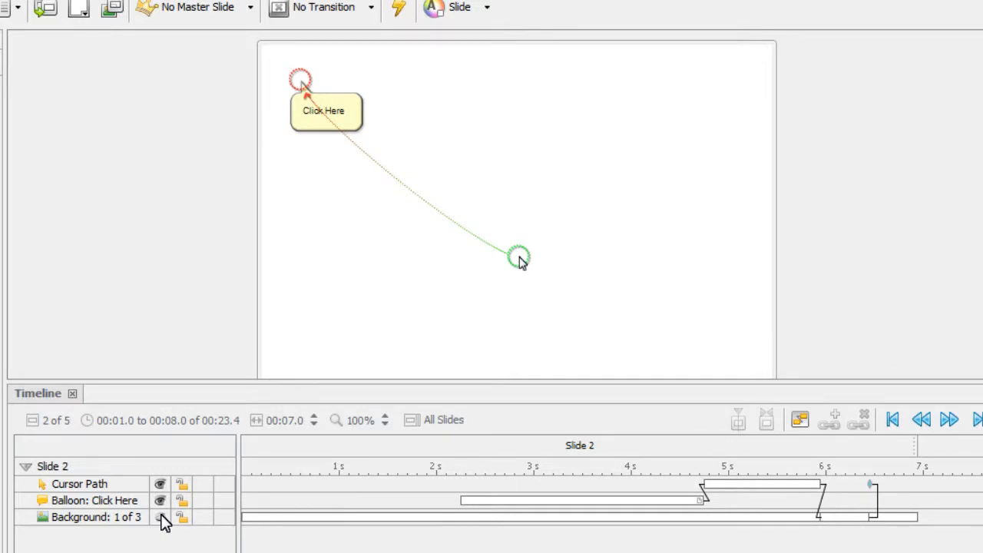
pyautogui.click(160, 517)
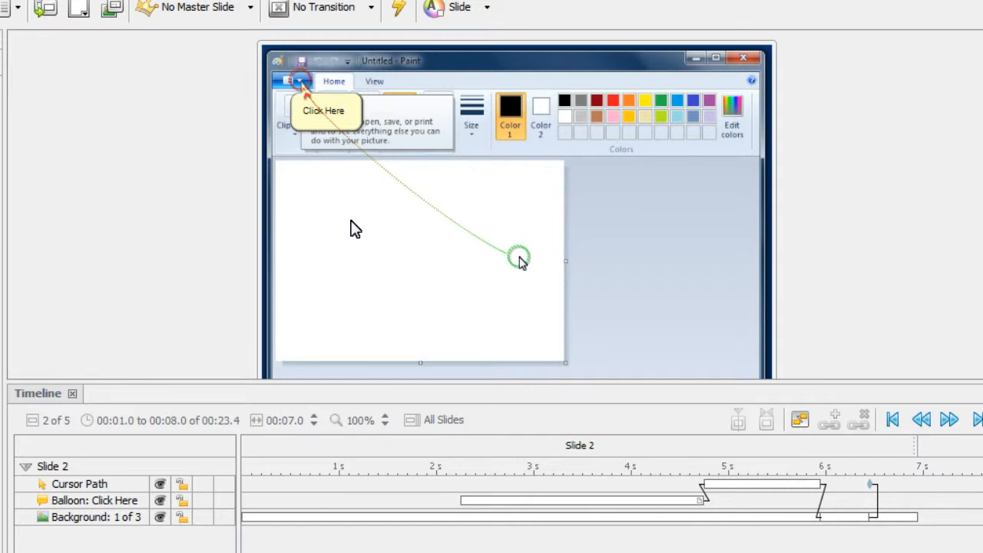
# - Hide the cursor path layer and change the balloon's text to "Please click the menu."
pyautogui.click(115, 486)
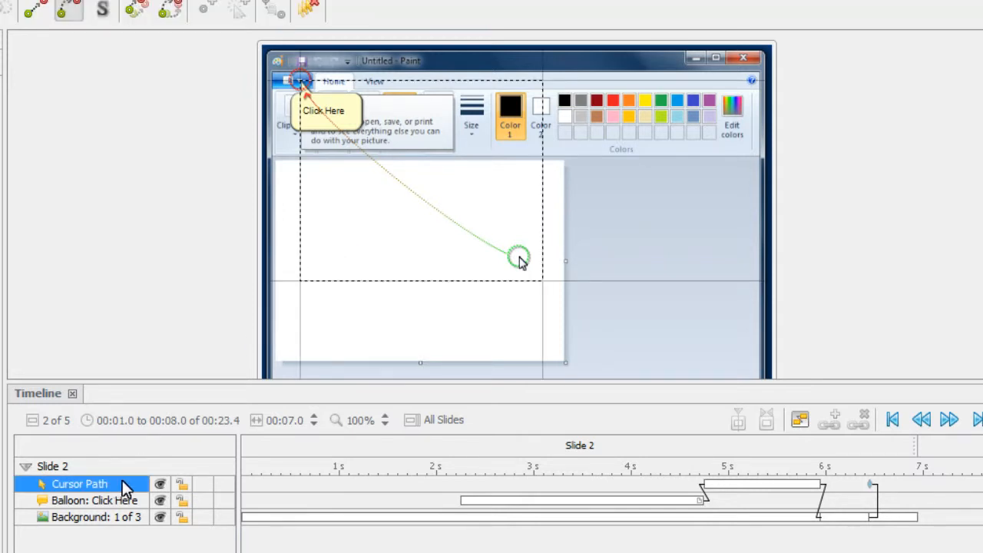
pyautogui.click(161, 485)
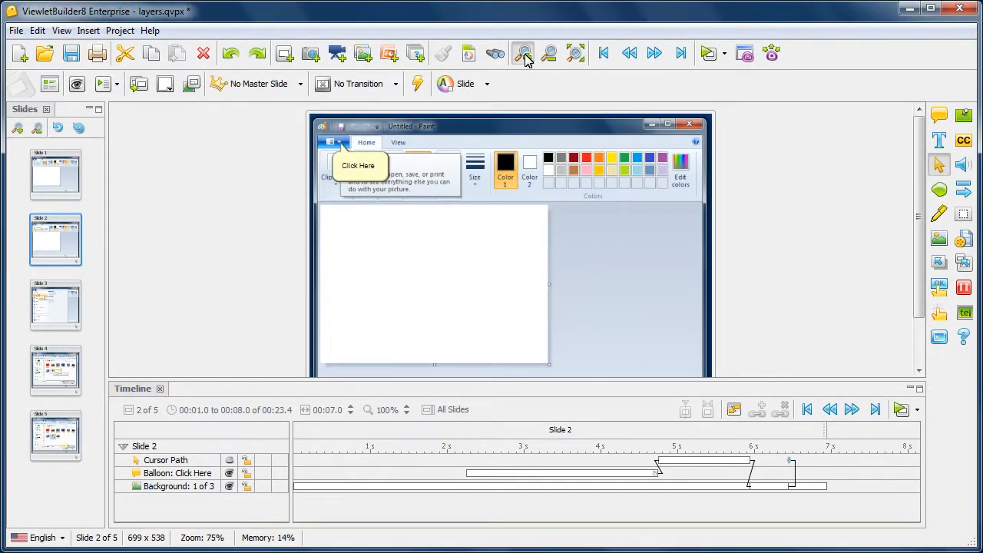
pyautogui.click(525, 56)
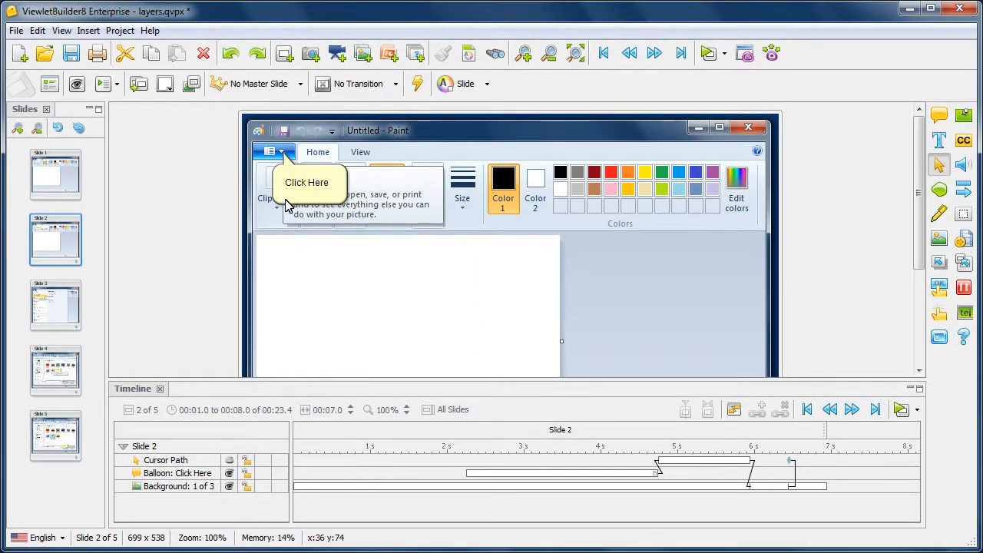
pyautogui.click(340, 201)
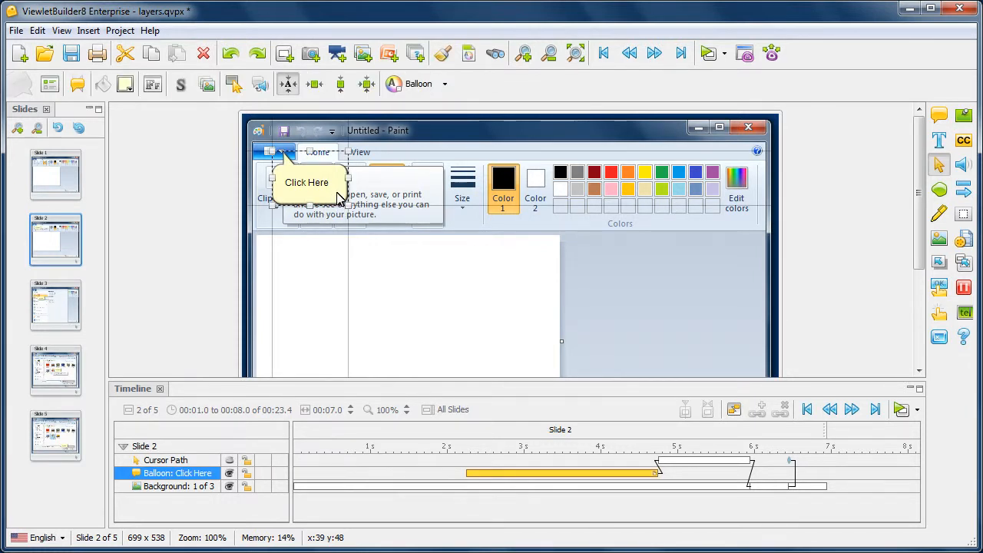
pyautogui.click(336, 184)
pyautogui.moveTo(333, 182); pyautogui.dragTo(284, 182)
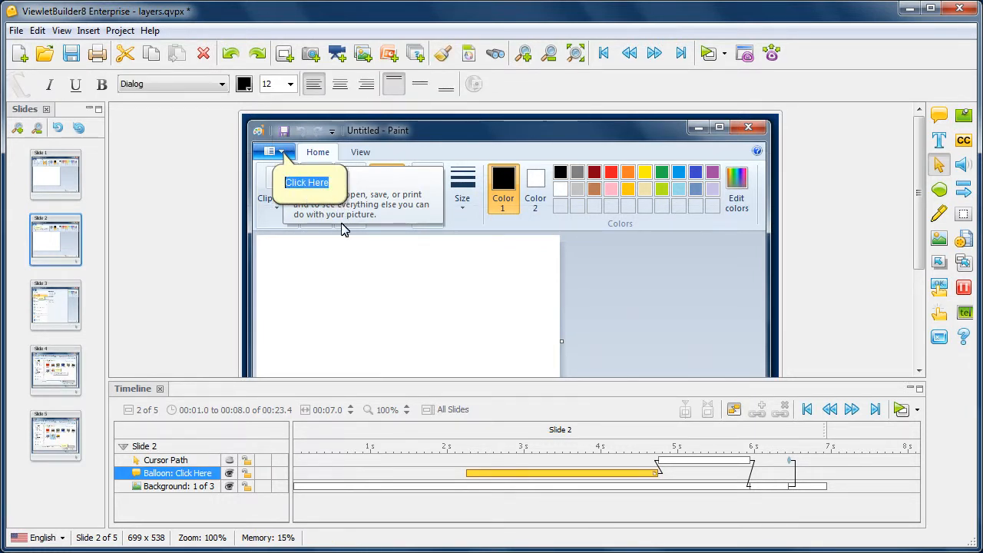
pyautogui.write('P')
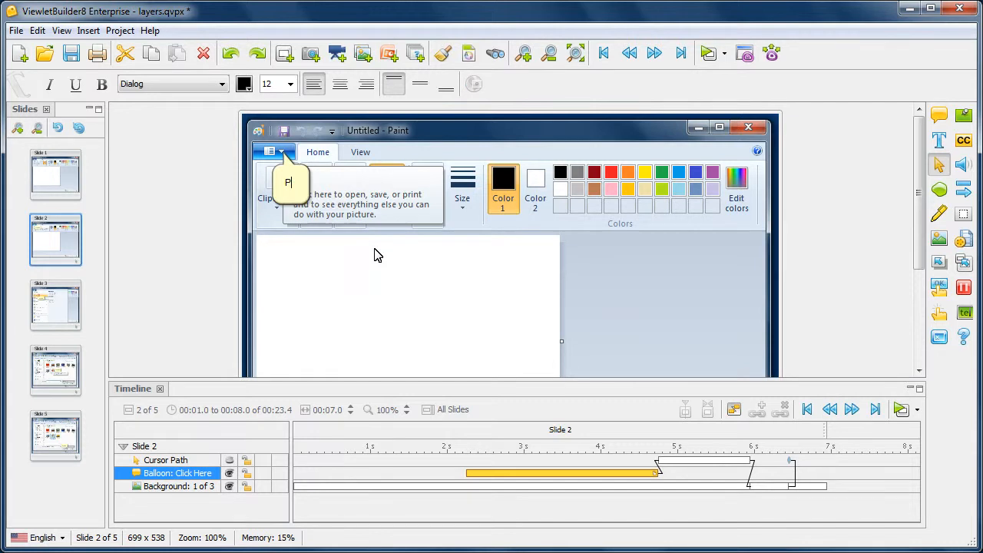
pyautogui.write('lease click the menu.')
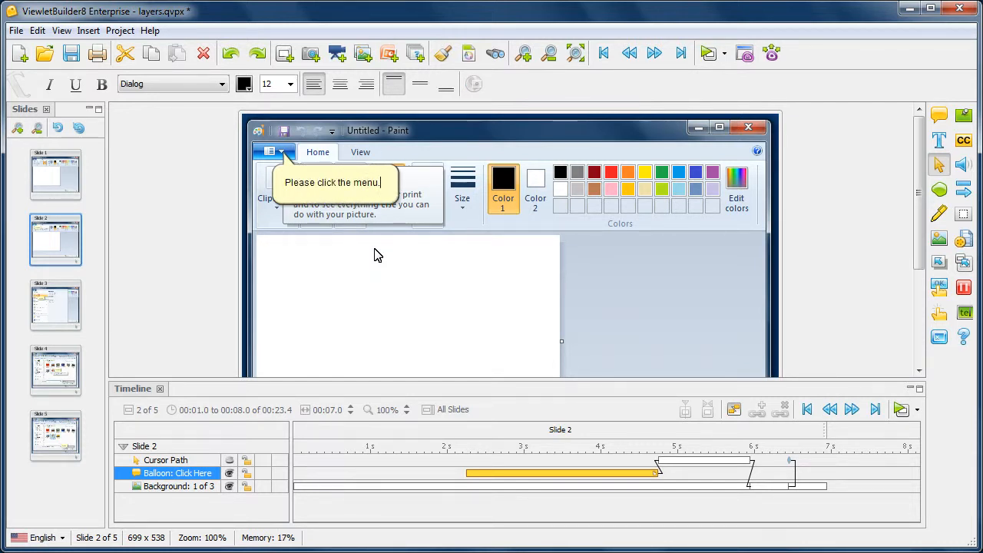
pyautogui.click(377, 255)
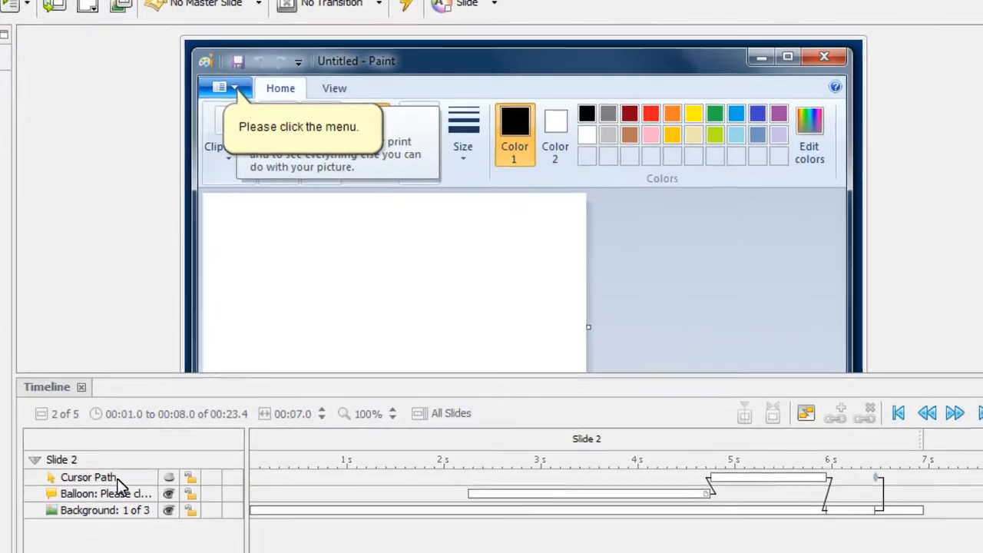
# - Show the cursor path layer and move the path's starting point diagonally closer to the balloon, just inside the upper part of the white canvas
pyautogui.click(113, 481)
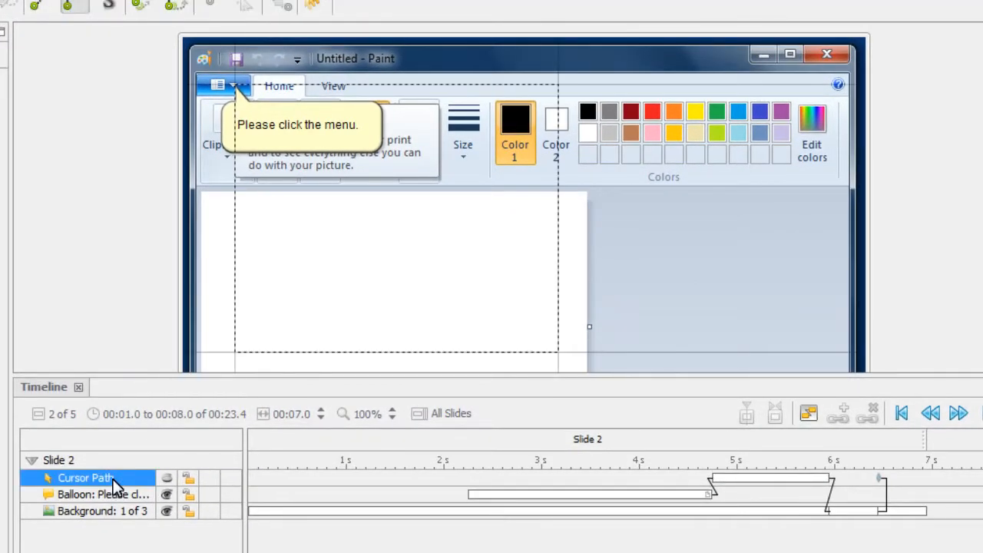
pyautogui.click(168, 478)
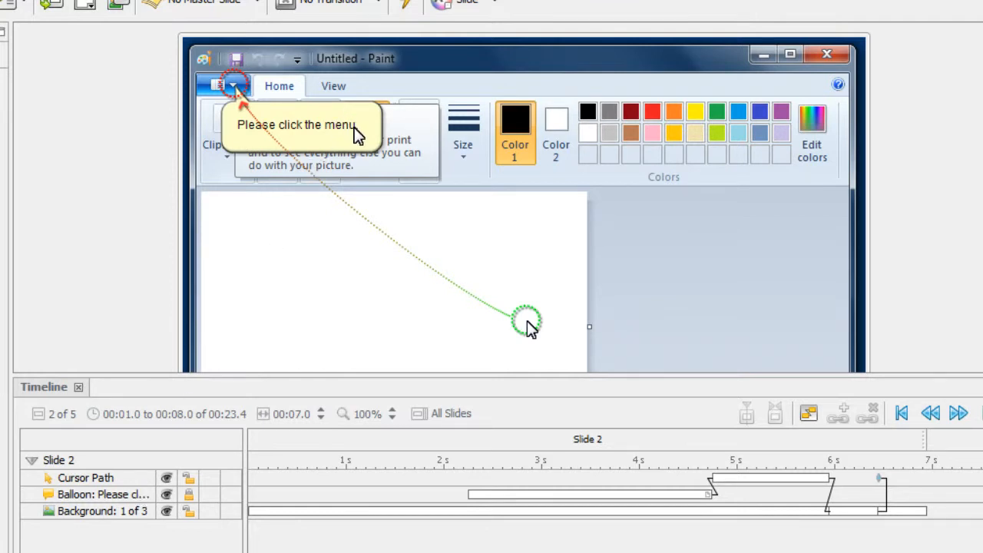
pyautogui.doubleClick(355, 135)
pyautogui.click(512, 315)
pyautogui.moveTo(527, 324); pyautogui.dragTo(404, 235)
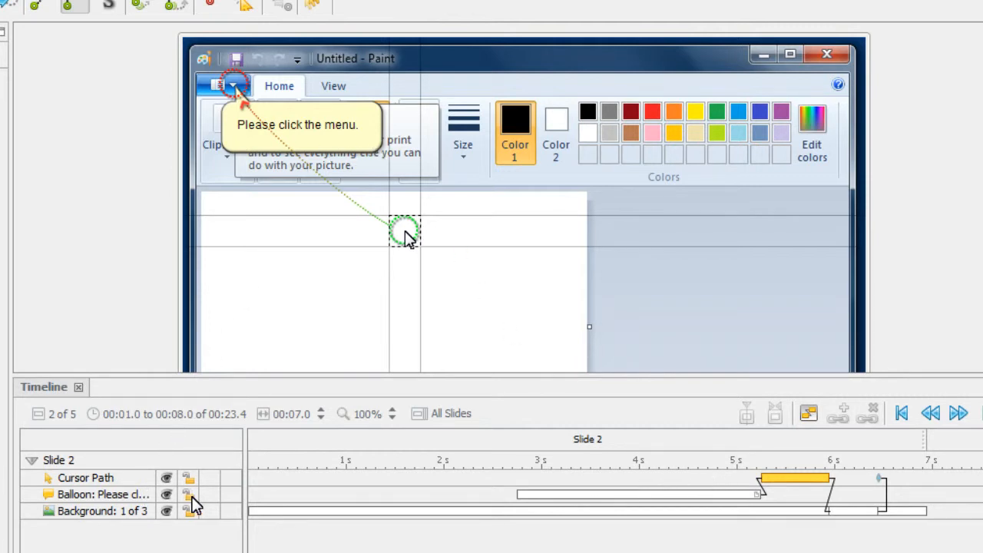
# - Shift the balloon earlier in slide 2's timeline to start at about 0.5 s, and lock its layer
pyautogui.moveTo(542, 499); pyautogui.dragTo(320, 497)
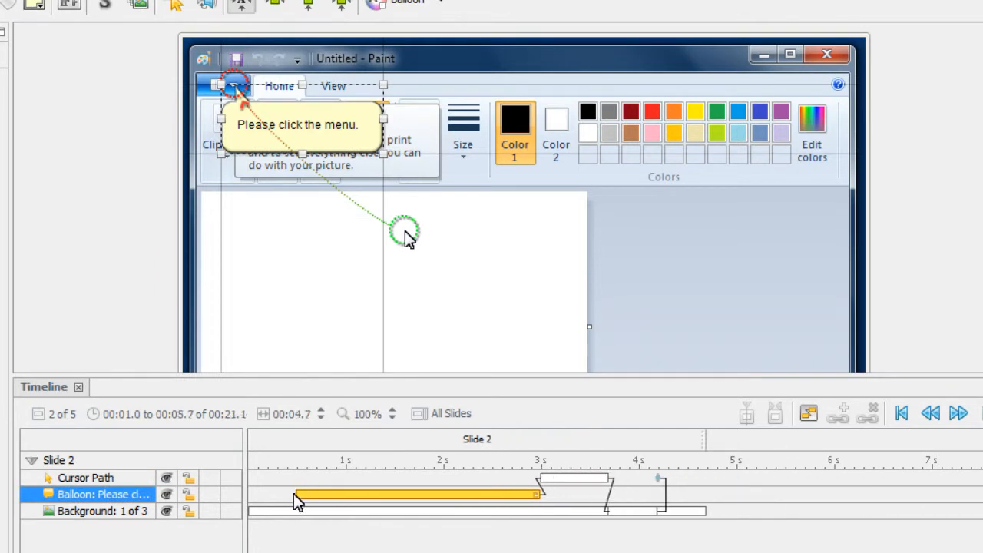
pyautogui.click(189, 493)
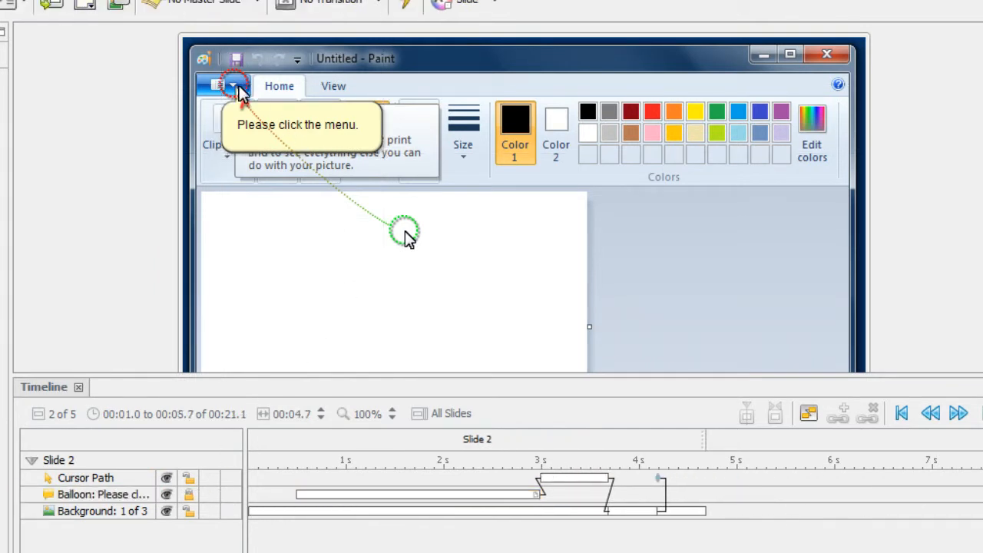
# - Change the cursor style at the path's starting point to the hand cursor cursor22.lcr
pyautogui.rightClick(405, 235)
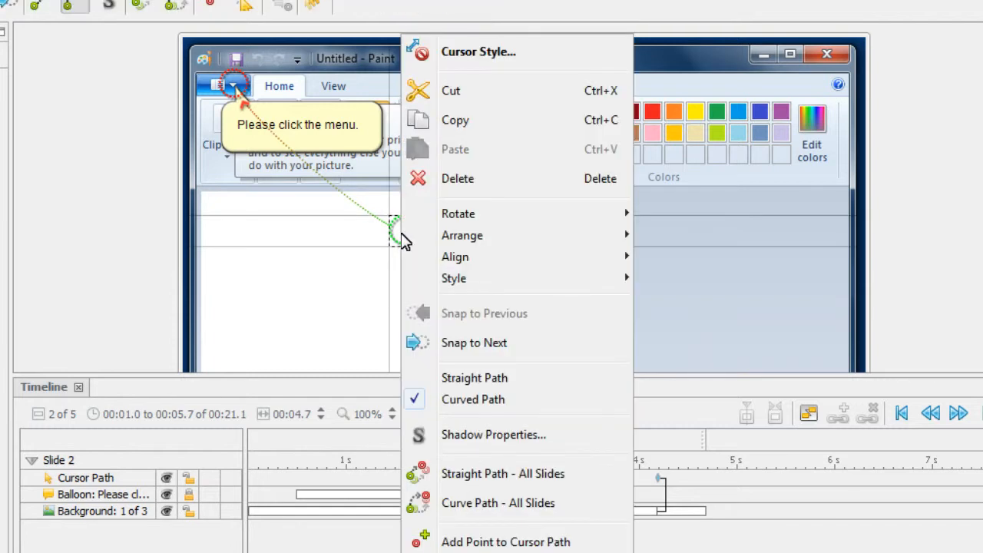
pyautogui.click(496, 55)
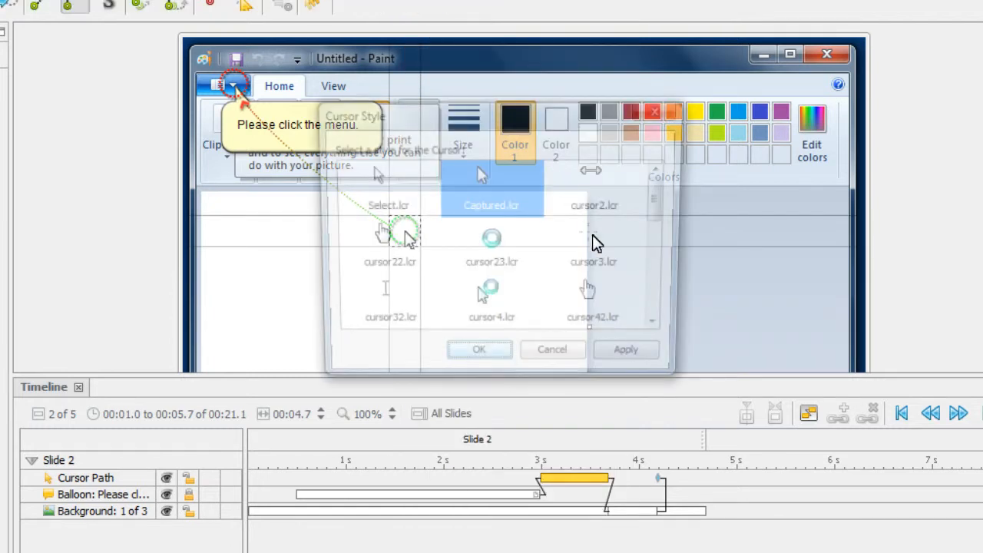
pyautogui.click(374, 234)
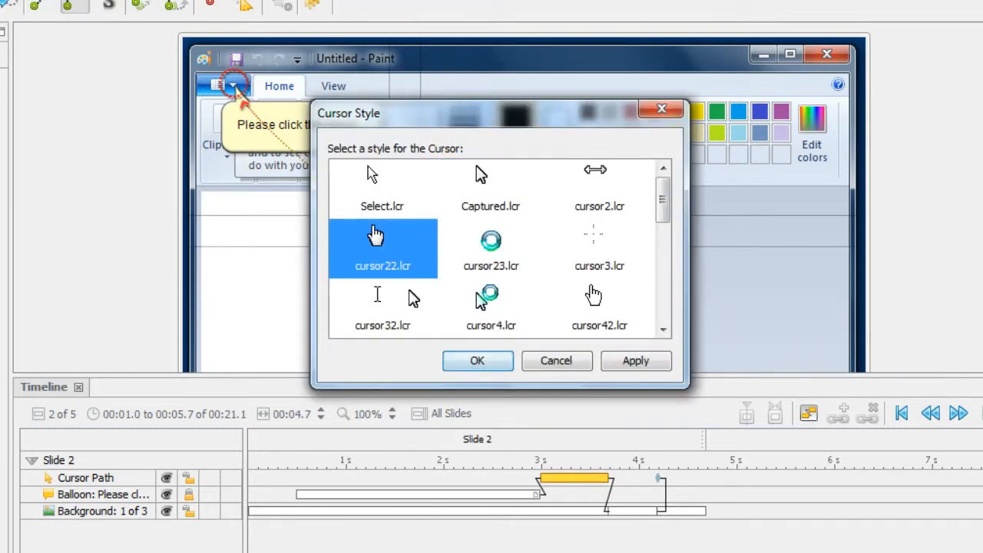
pyautogui.click(478, 361)
pyautogui.click(510, 150)
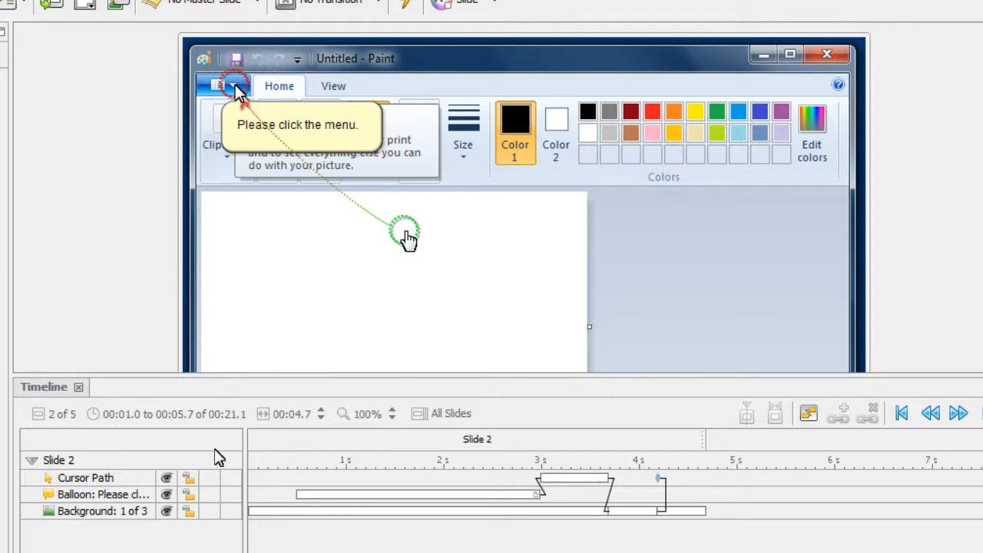
# - Hide the cursor path, balloon and background layers one by one, and show all three again
pyautogui.click(167, 479)
pyautogui.click(167, 495)
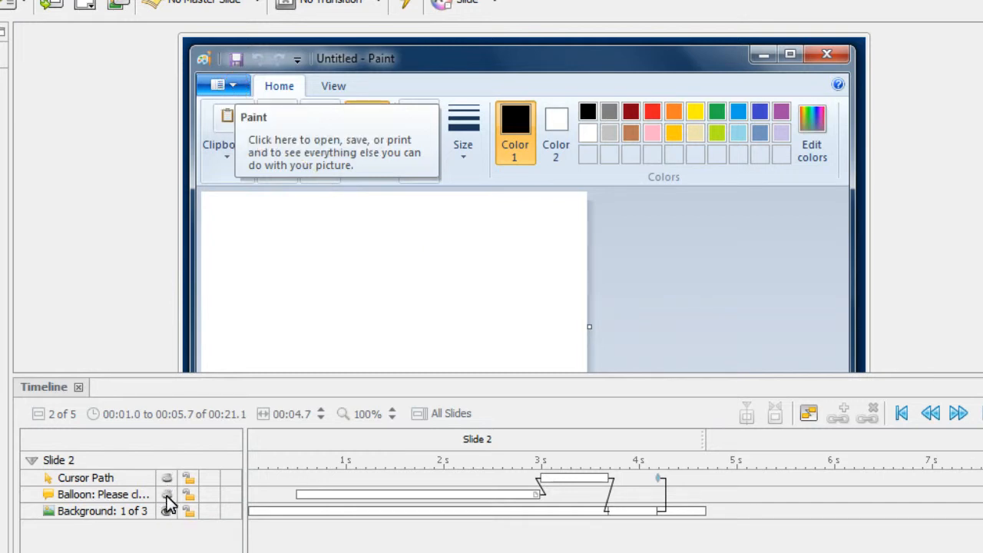
pyautogui.click(167, 512)
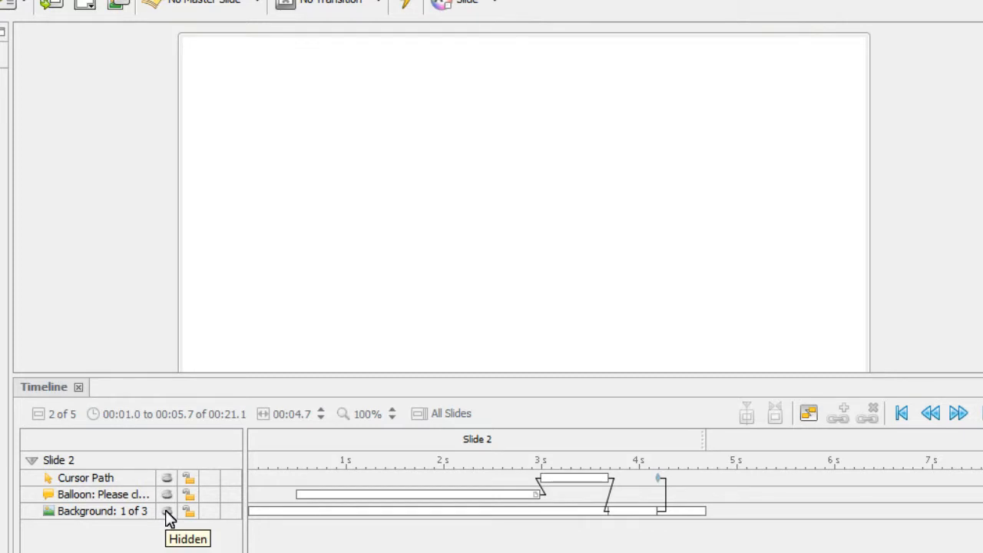
pyautogui.click(167, 511)
pyautogui.click(167, 494)
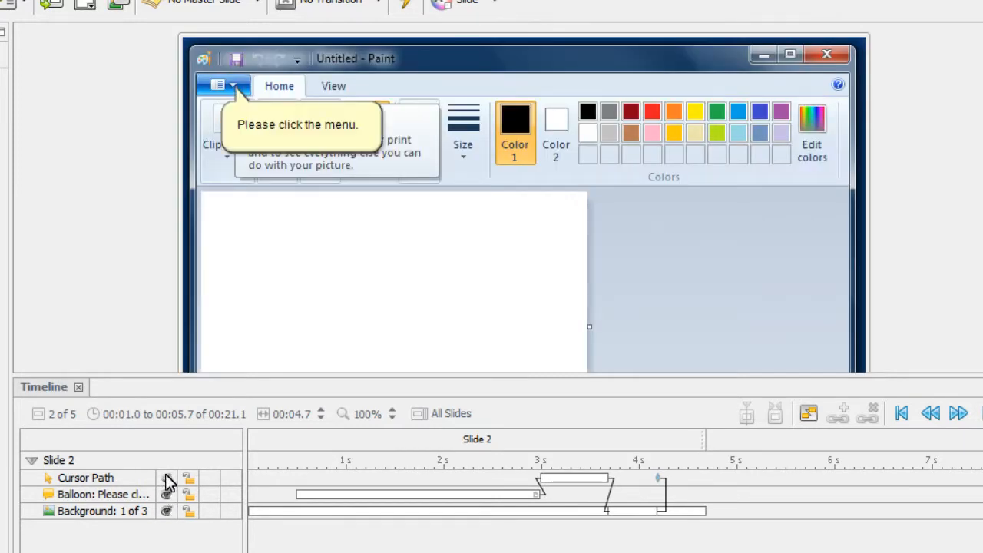
pyautogui.click(167, 479)
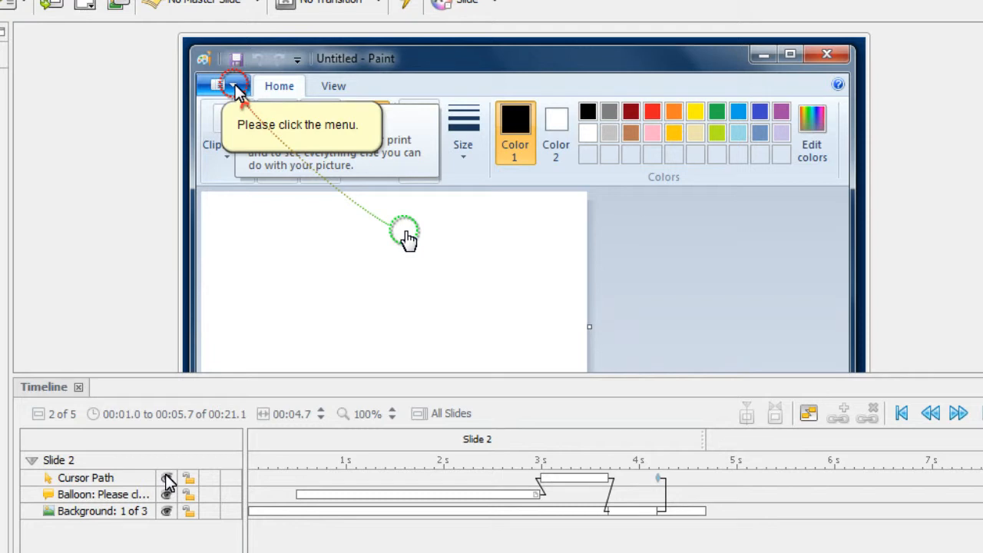
# - Lock the cursor path, balloon and background layers, and unlock all three again
pyautogui.click(187, 479)
pyautogui.click(187, 494)
pyautogui.click(188, 510)
pyautogui.click(189, 513)
pyautogui.click(191, 495)
pyautogui.click(193, 478)
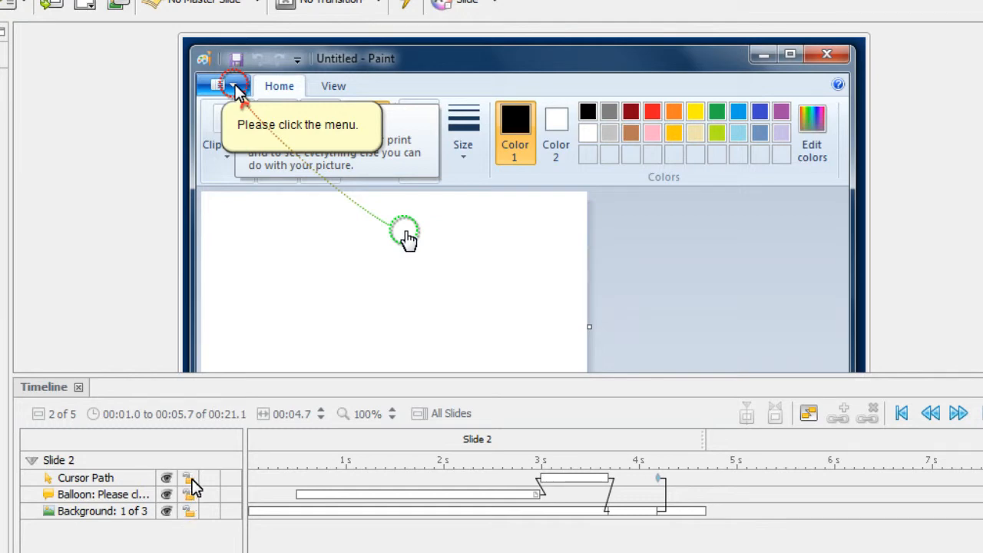